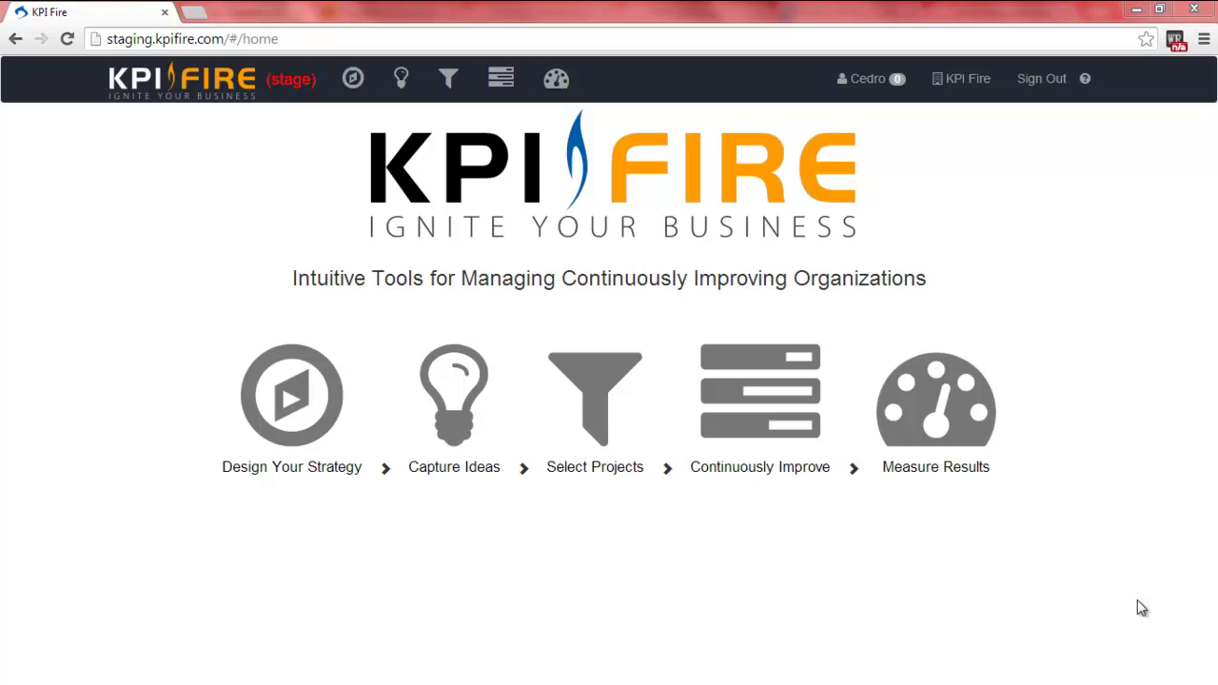
Filter the idea funnel to ideas in the Revenue category with high impact and low effort
click(583, 409)
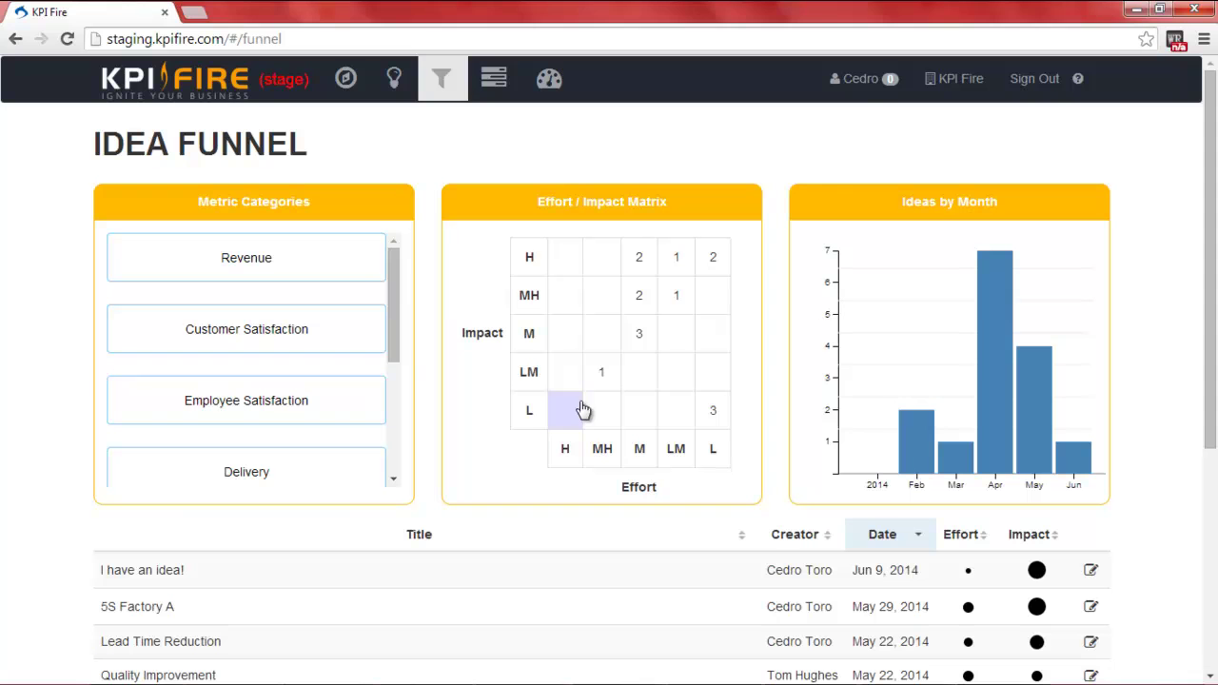
click(343, 276)
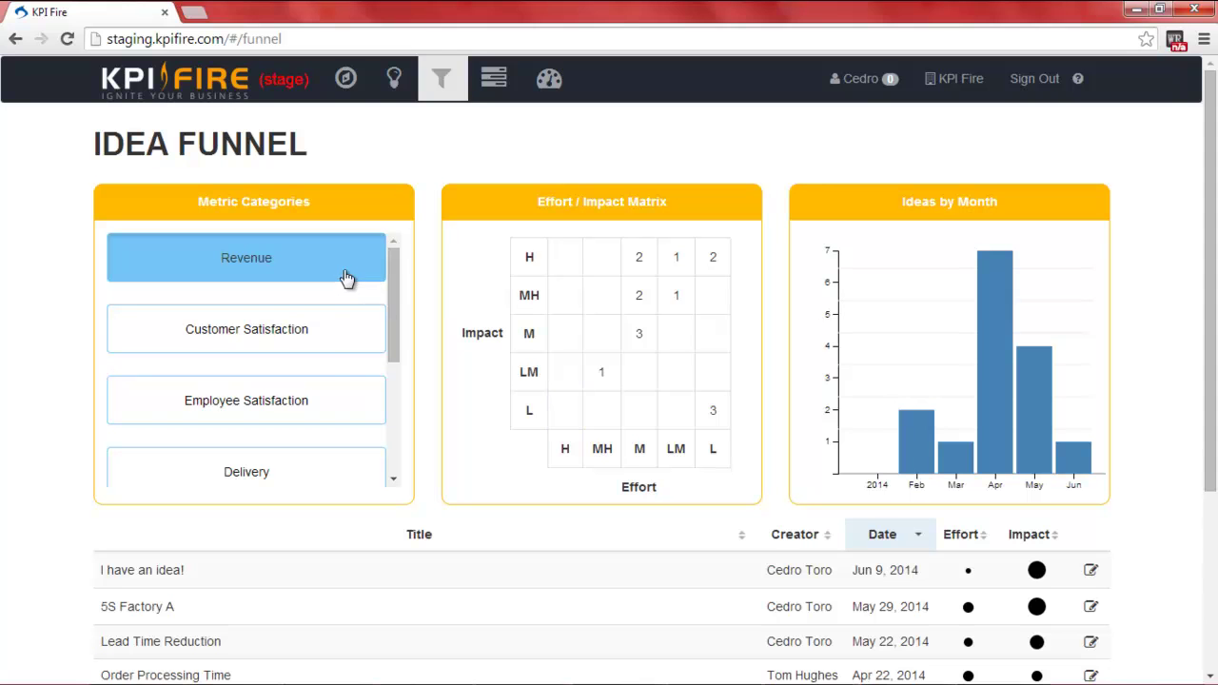
click(334, 407)
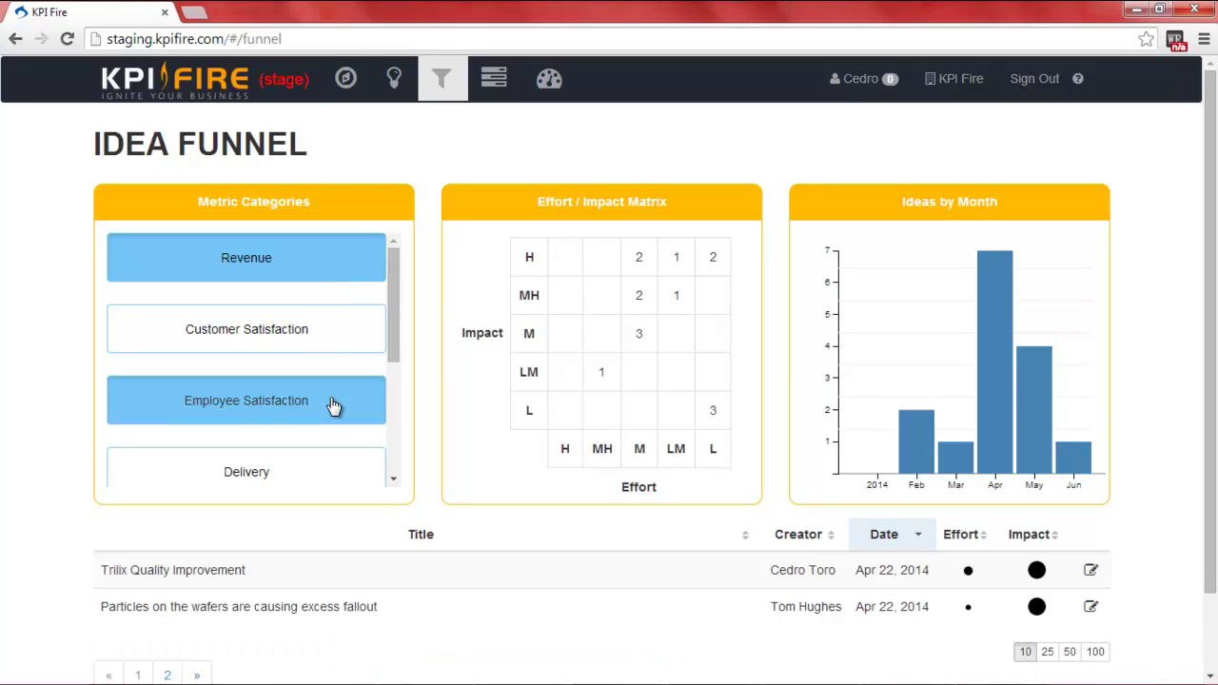
click(331, 405)
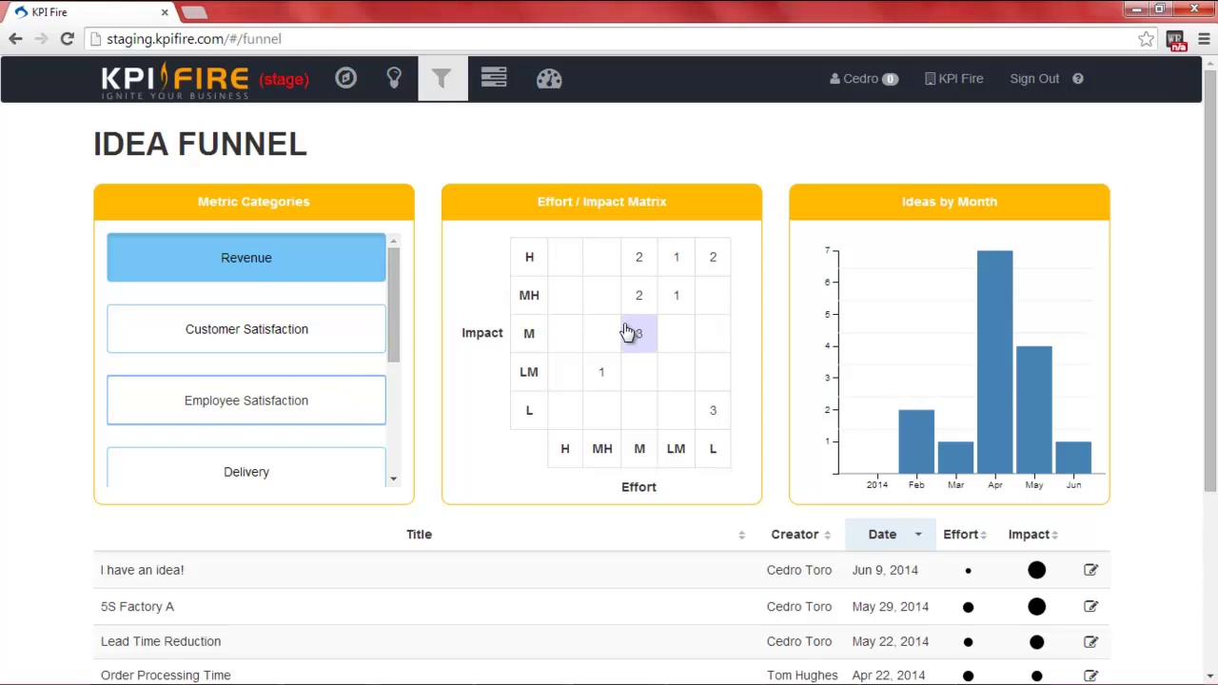
click(714, 258)
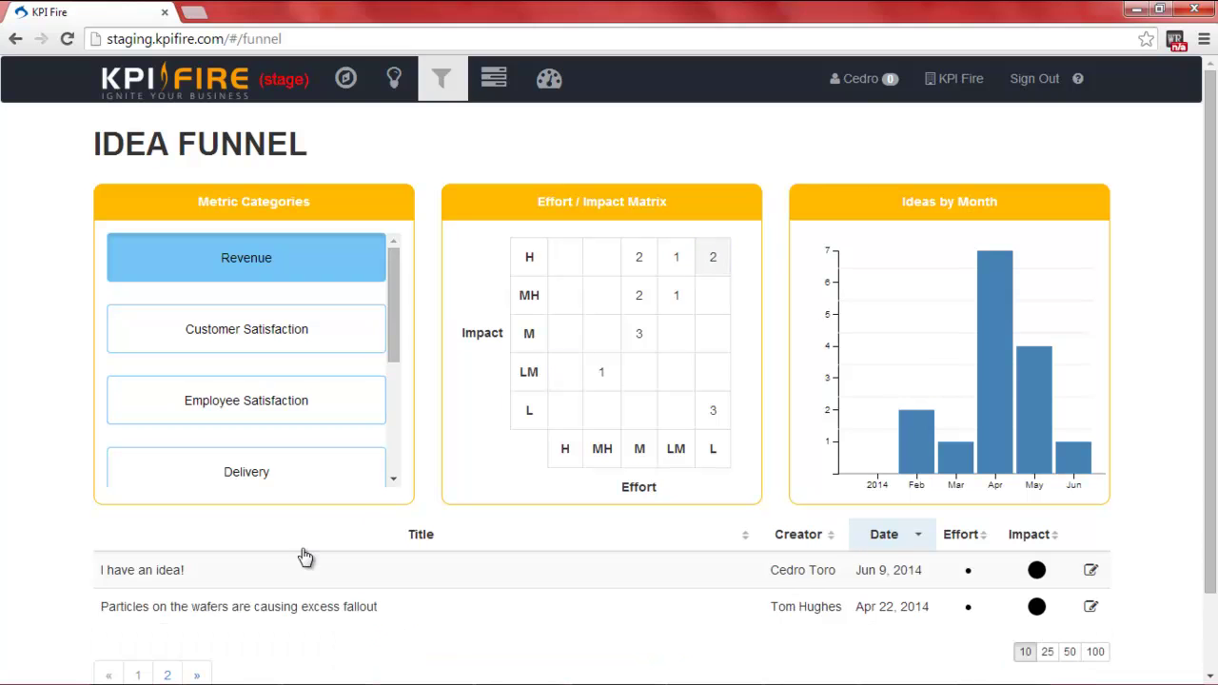
Open the idea "I have an idea!" and set its department to Operations
click(179, 571)
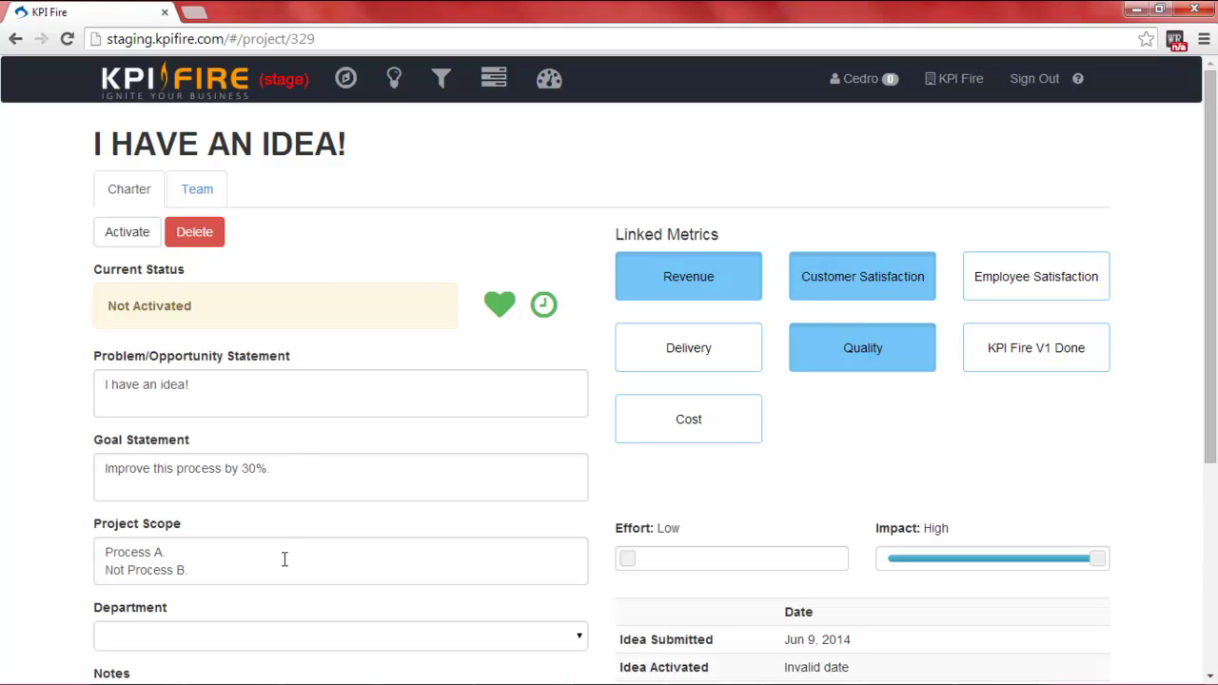
click(292, 645)
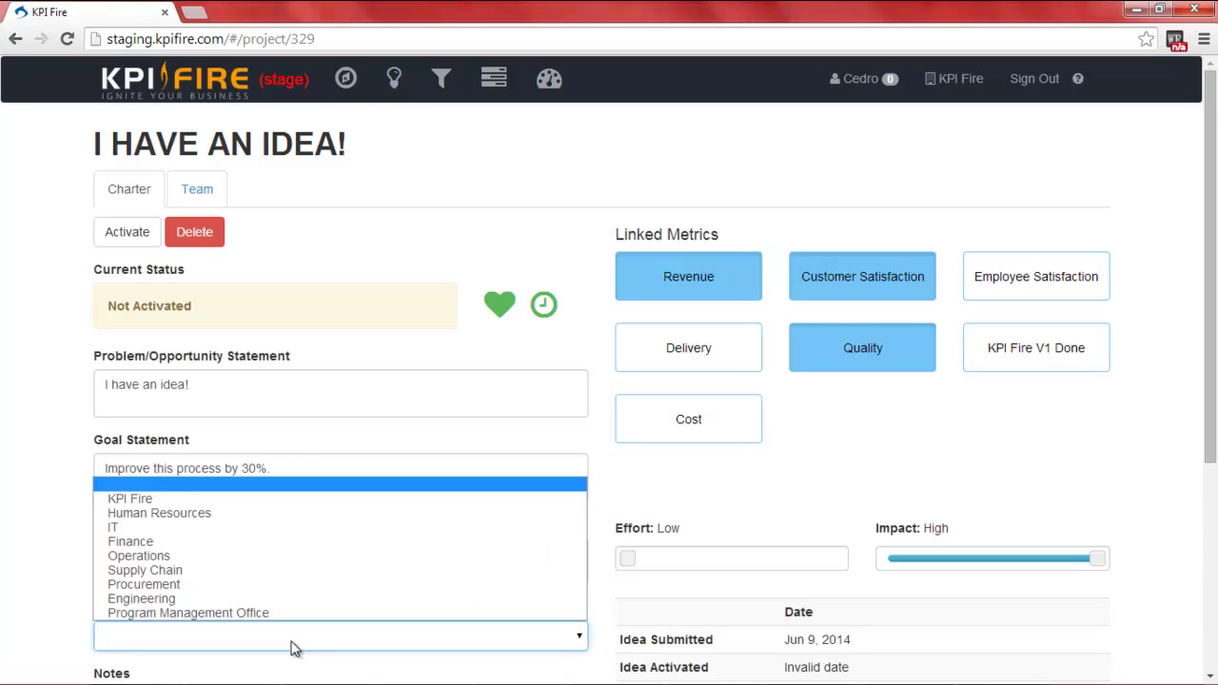
click(285, 555)
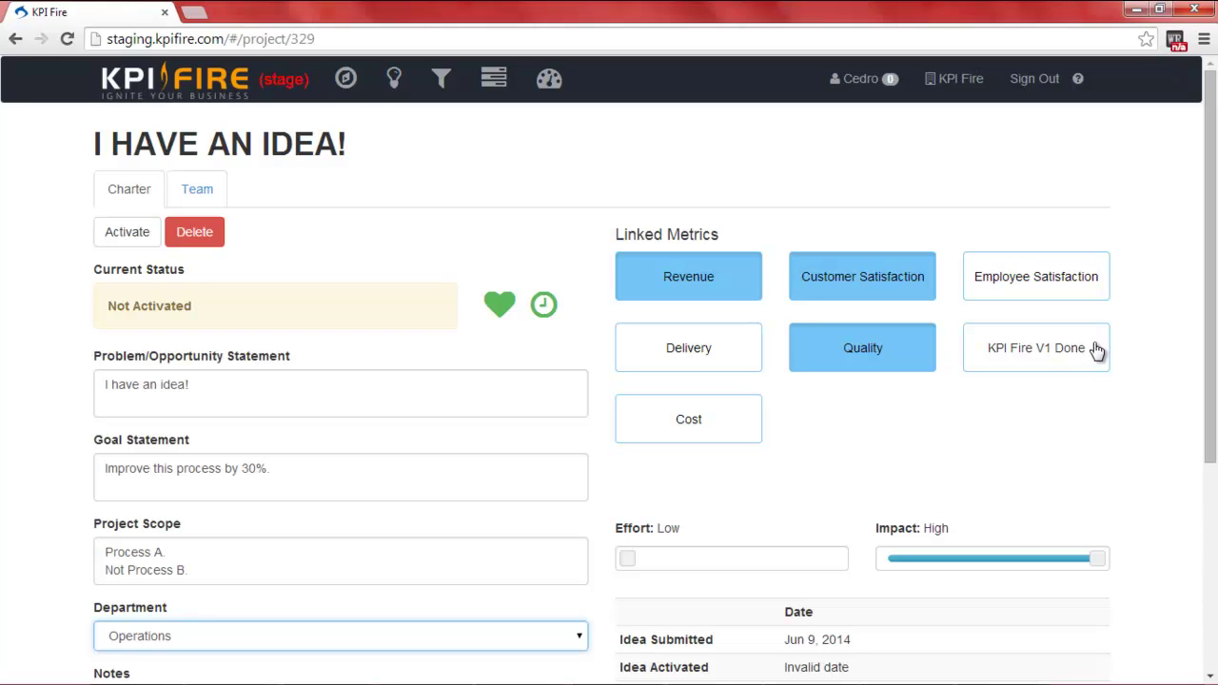
Add the first team member to the project by looking up the person's name
click(198, 189)
click(196, 248)
text(cedr)
key(Return)
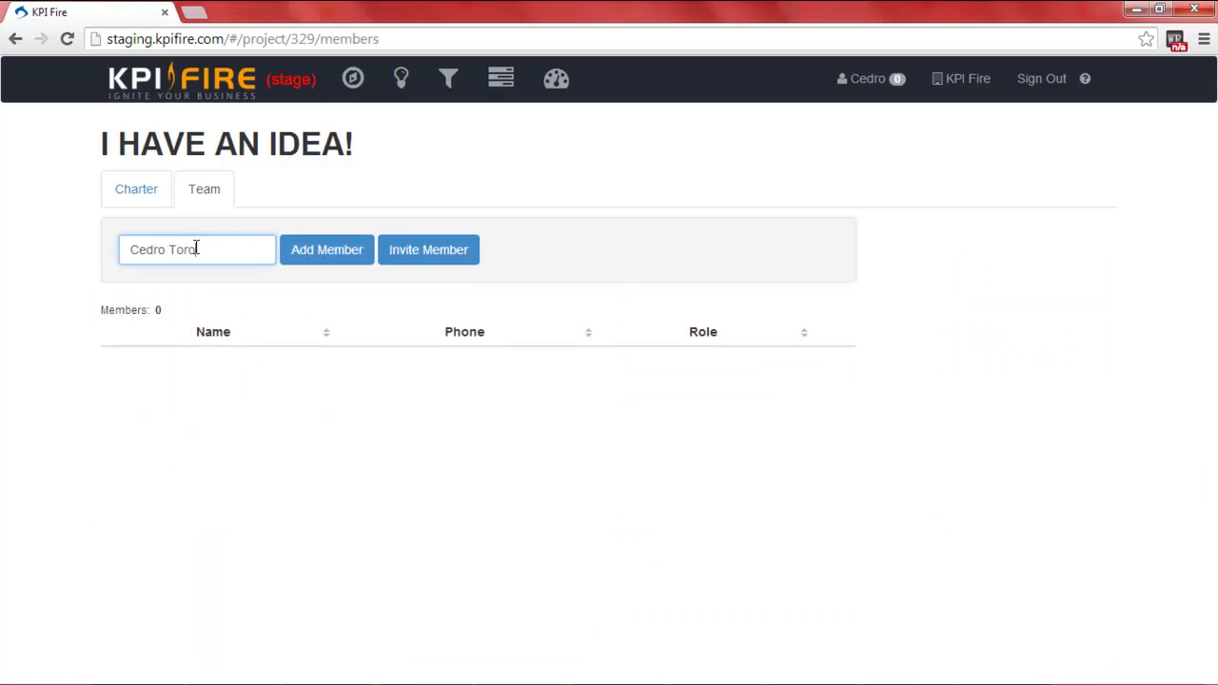
click(309, 258)
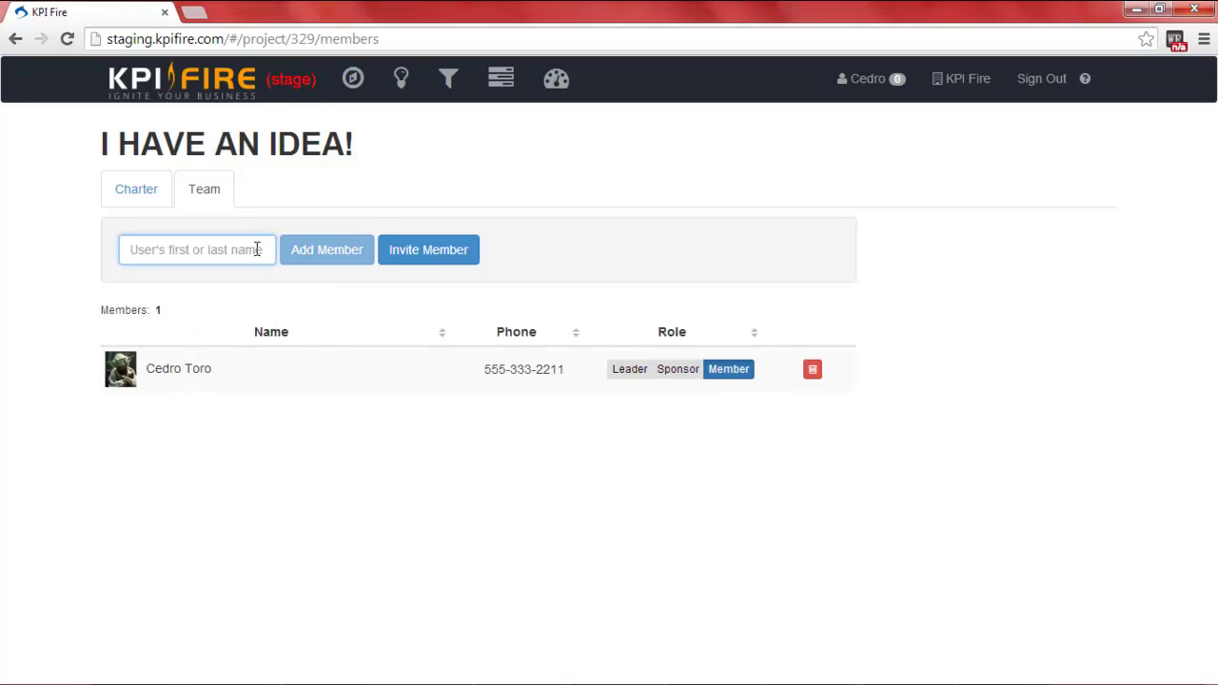
Add a second team member, making the first member Leader and the second Sponsor
text(to)
key(Return)
click(313, 247)
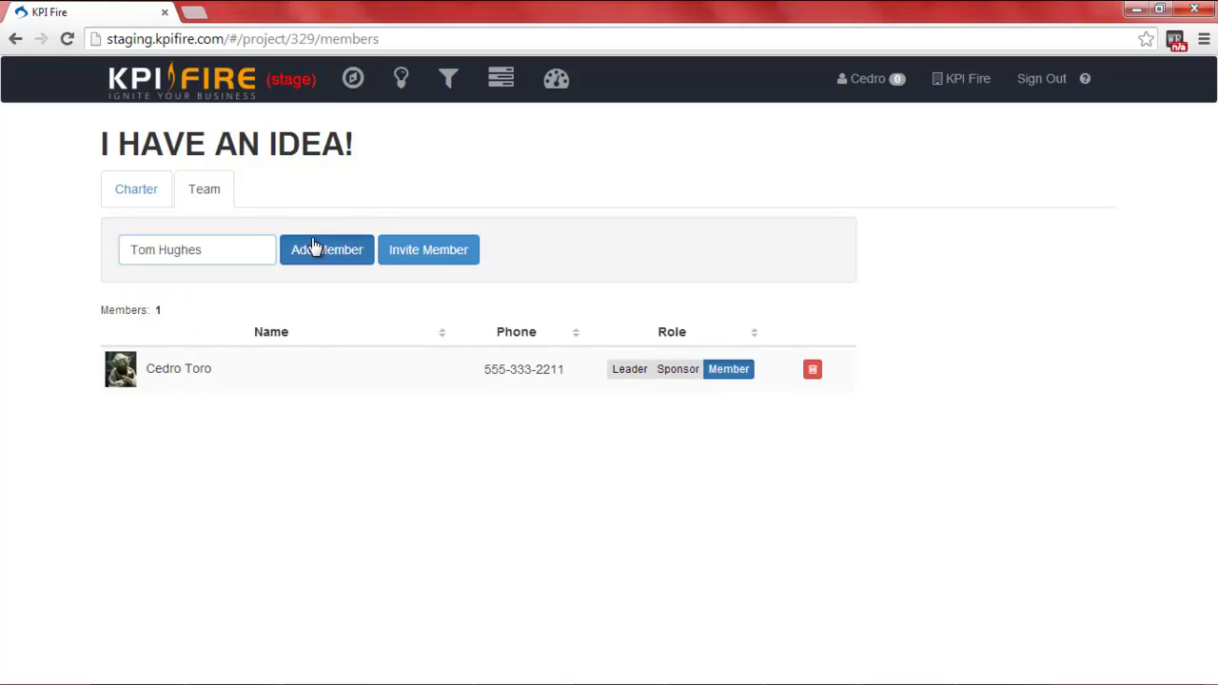
click(632, 375)
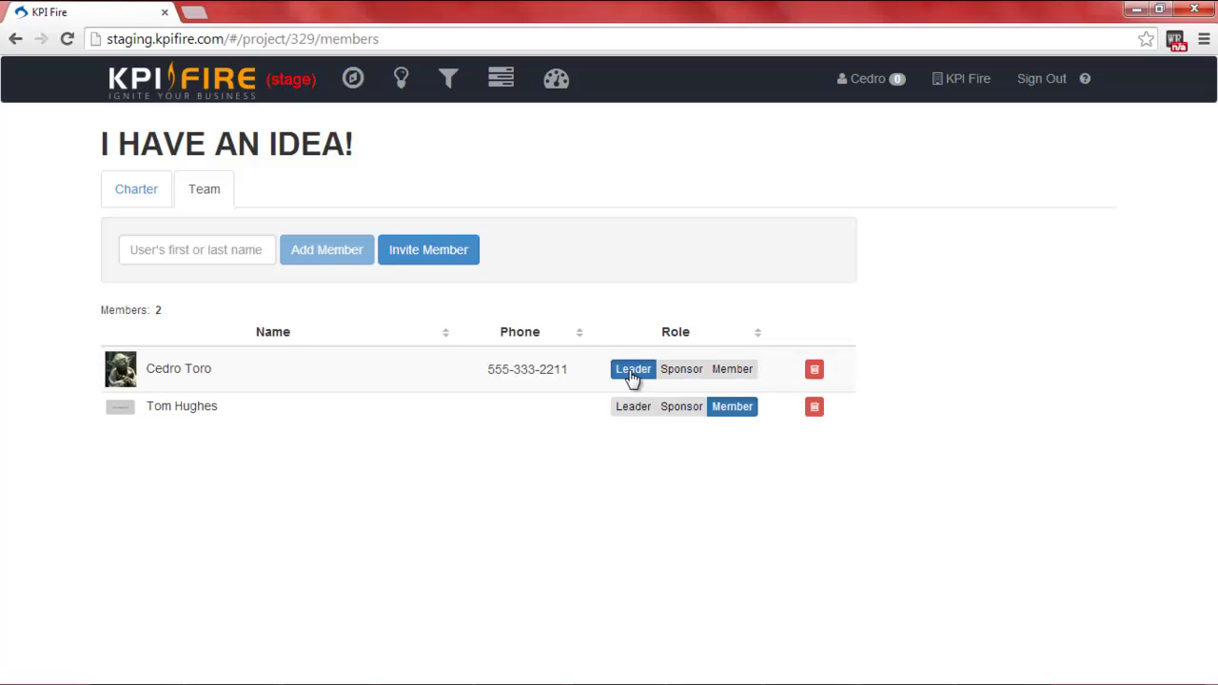
click(681, 408)
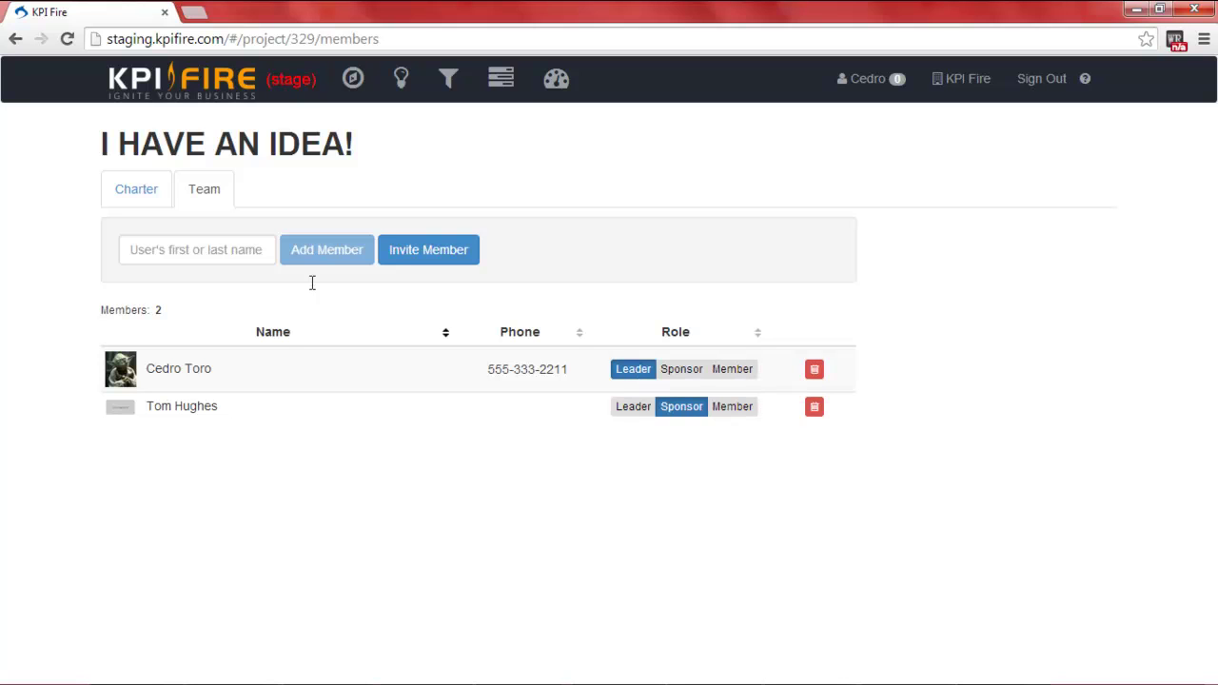
Add a third person to the project team with the Member role
click(247, 249)
text(ry)
key(Return)
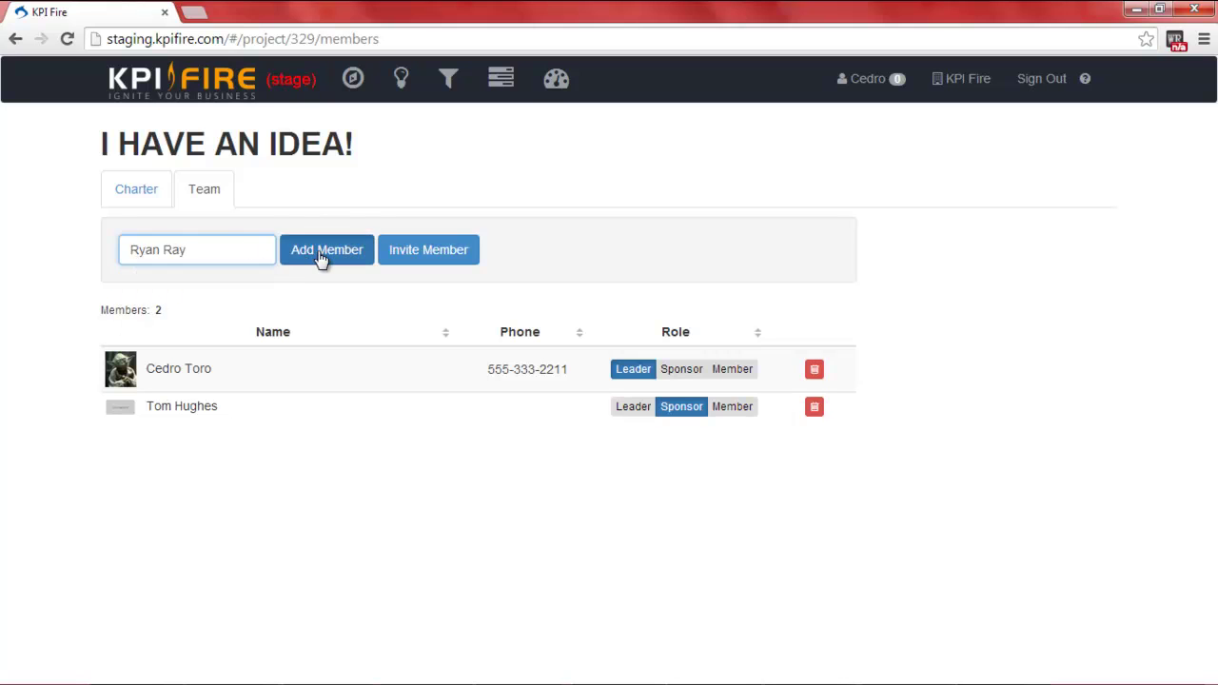
click(320, 255)
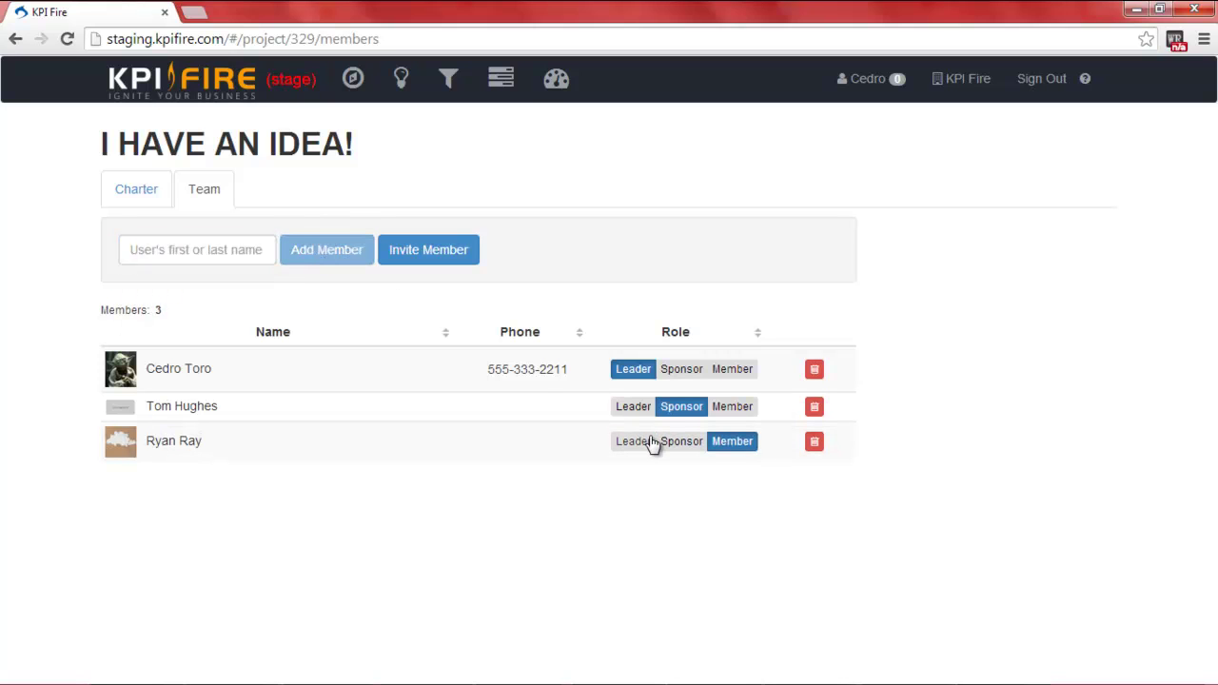
Activate the project from its charter with the DMAIC Simplified workflow
click(152, 196)
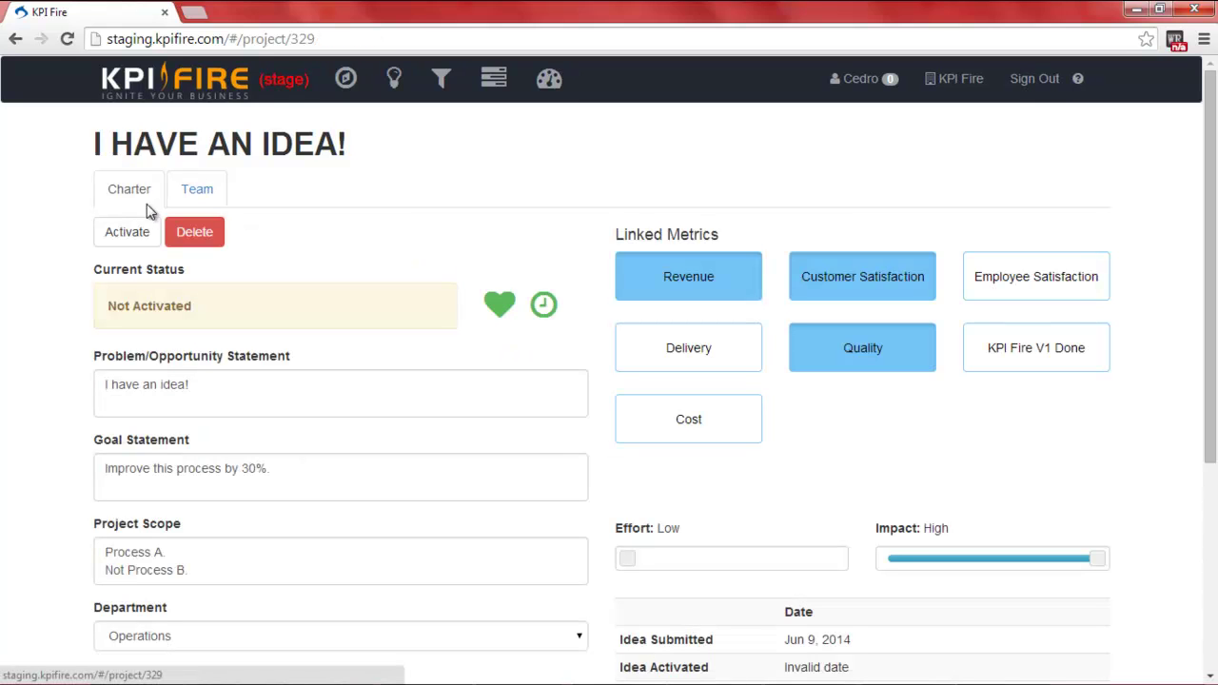
click(136, 234)
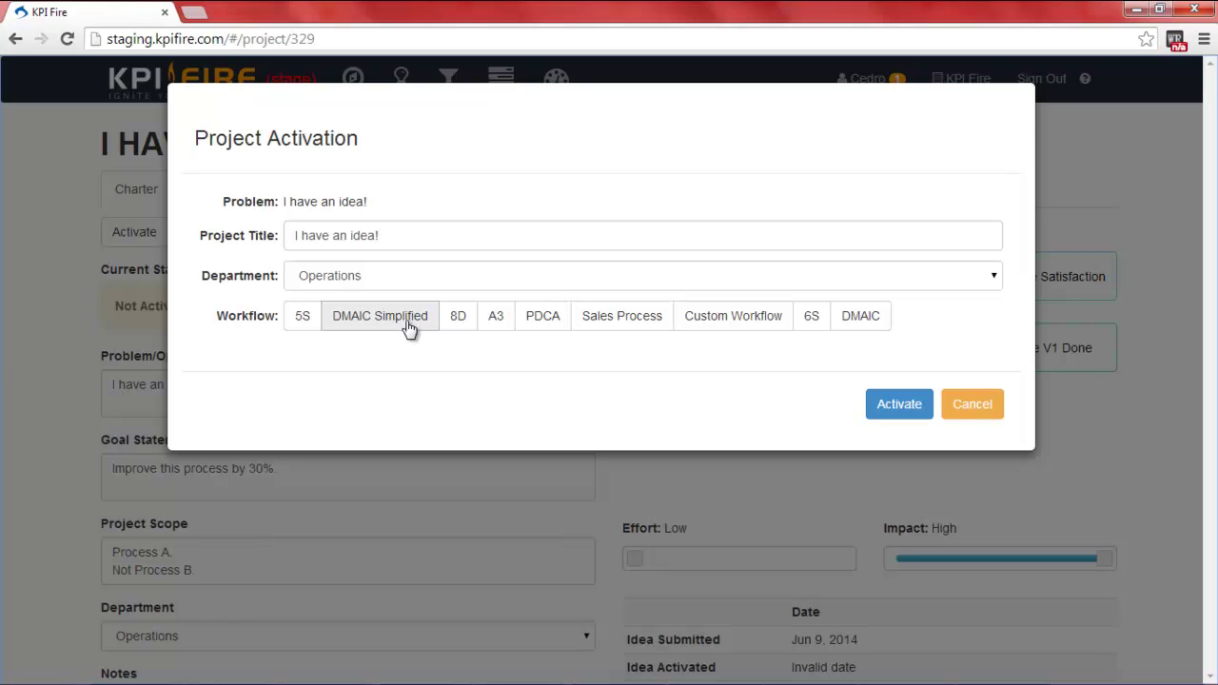
click(409, 327)
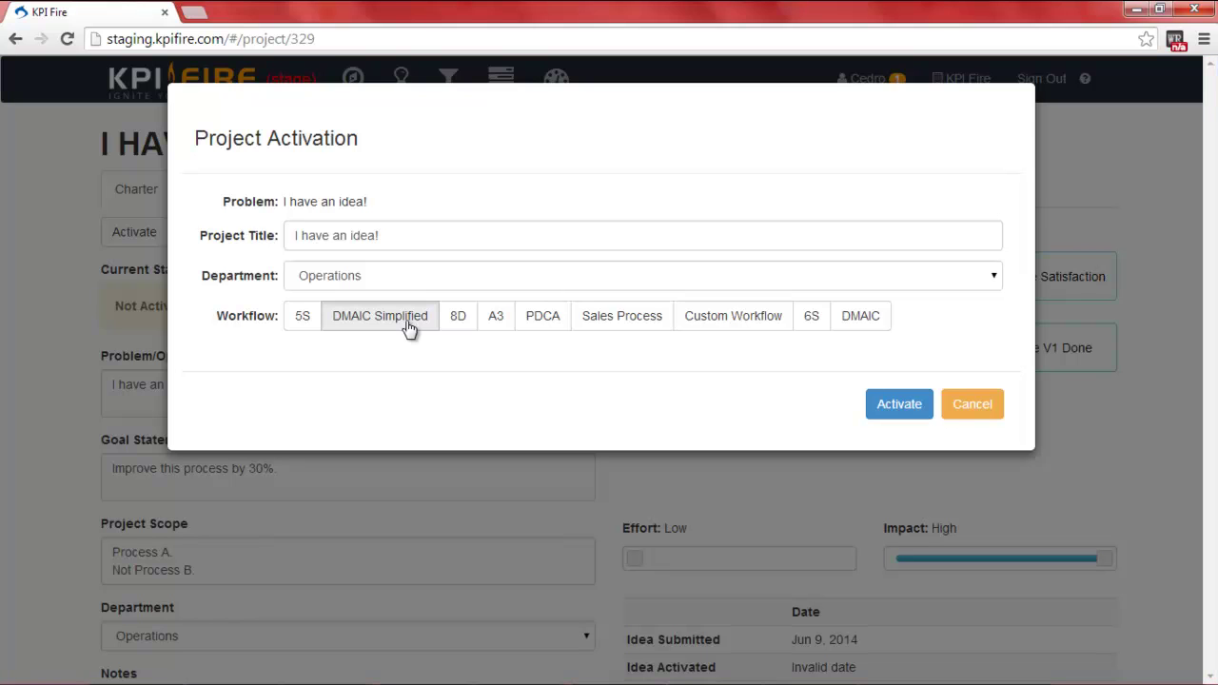
click(902, 406)
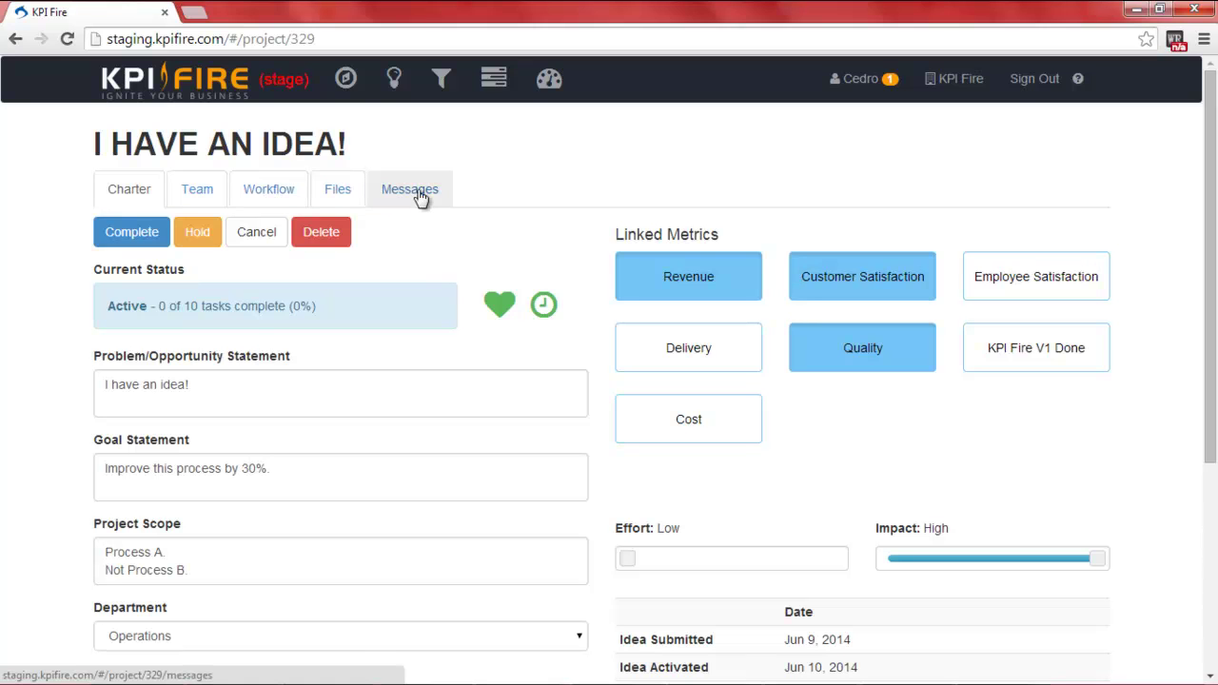
Expand all workflow task groups and mark Form a Team and Complete Project Charter as done
click(271, 198)
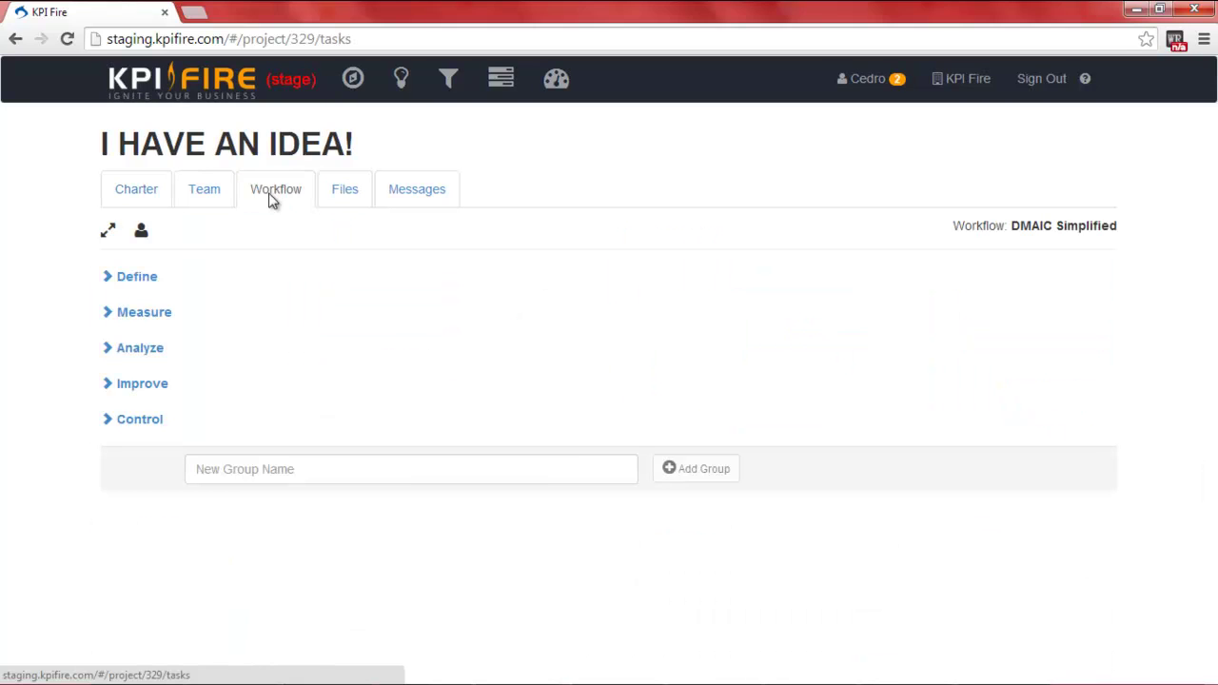
click(109, 234)
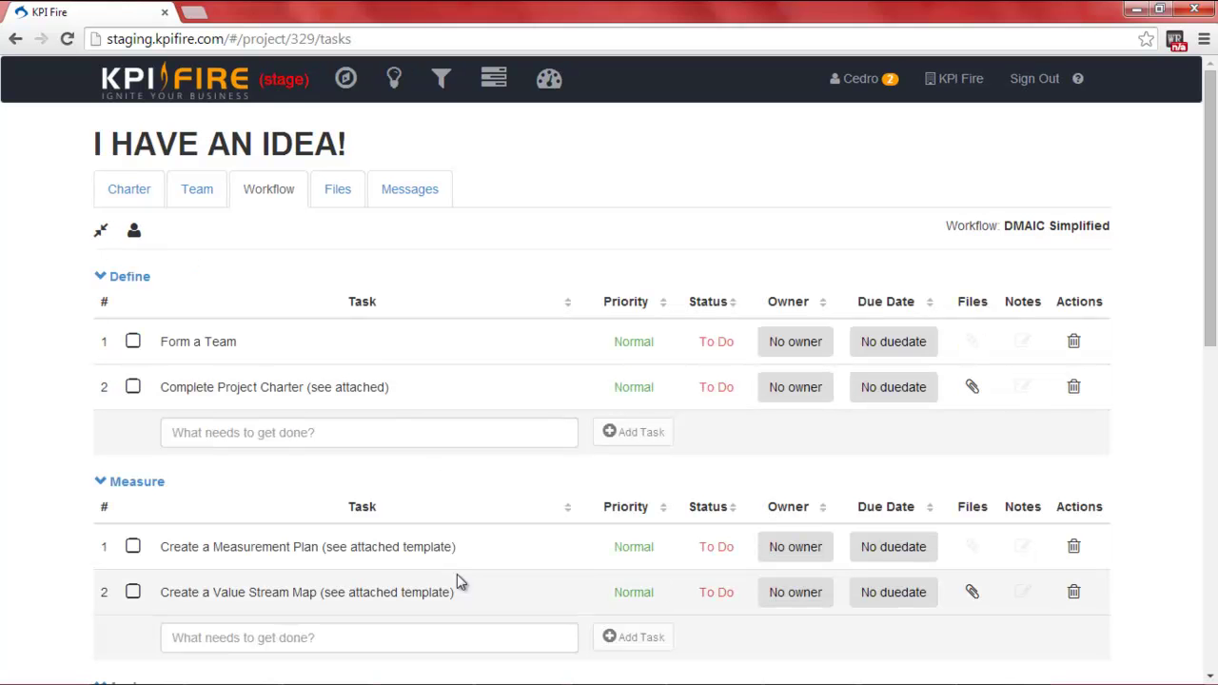
drag(1212, 316, 1213, 333)
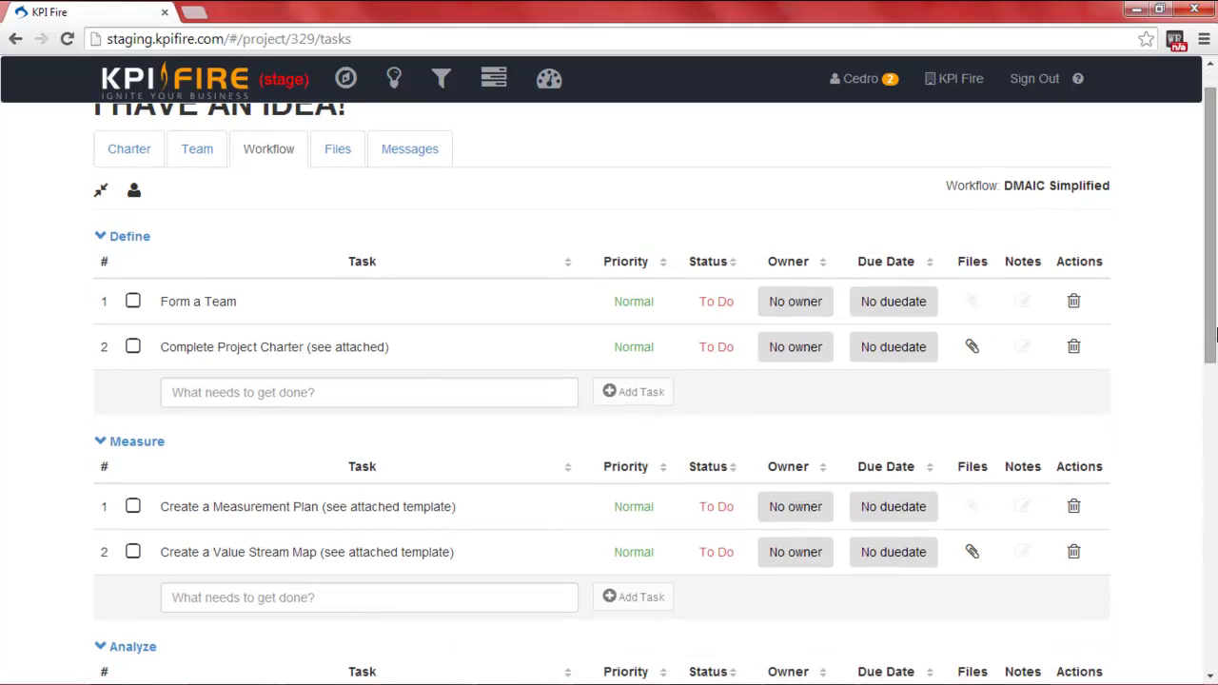
click(132, 303)
click(133, 348)
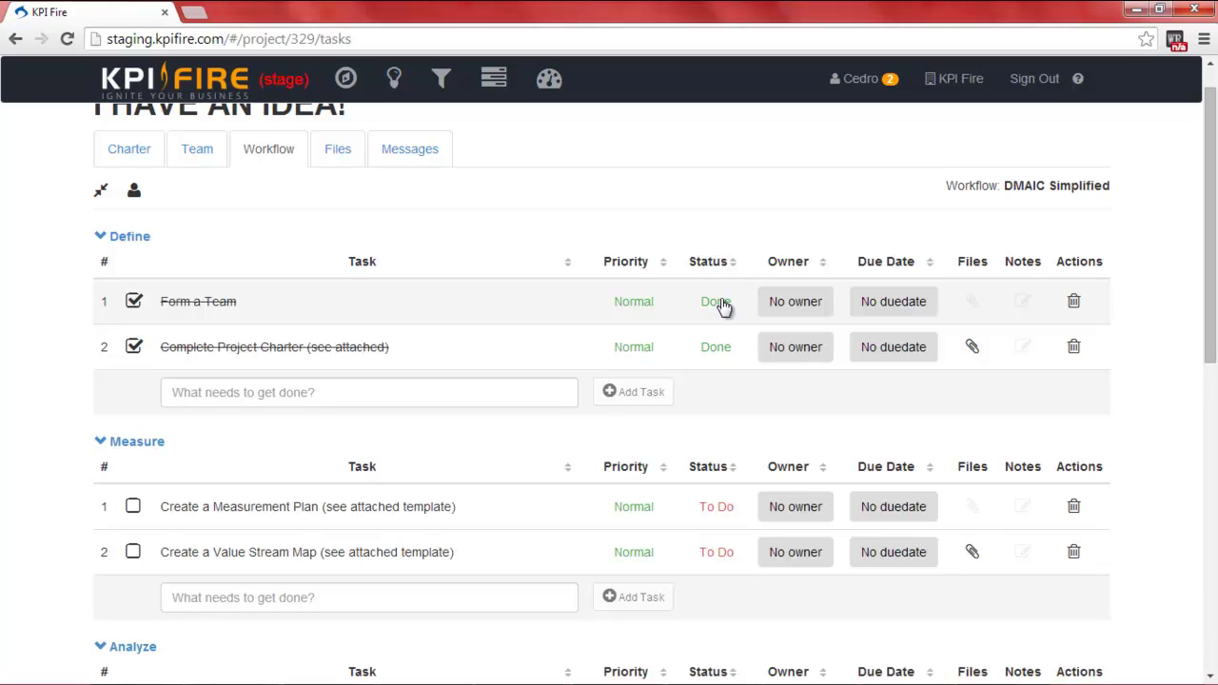
Give both Define tasks High priority, the team leader as owner and a due date of Jun 27, 2014
click(788, 303)
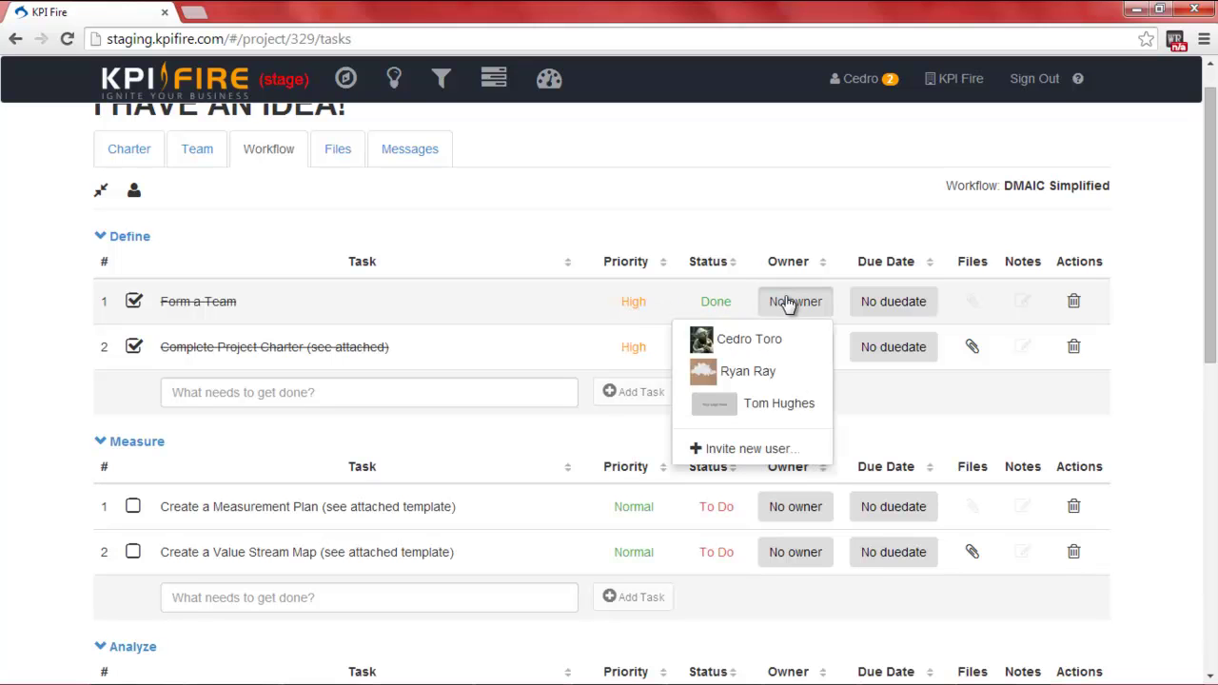
click(766, 341)
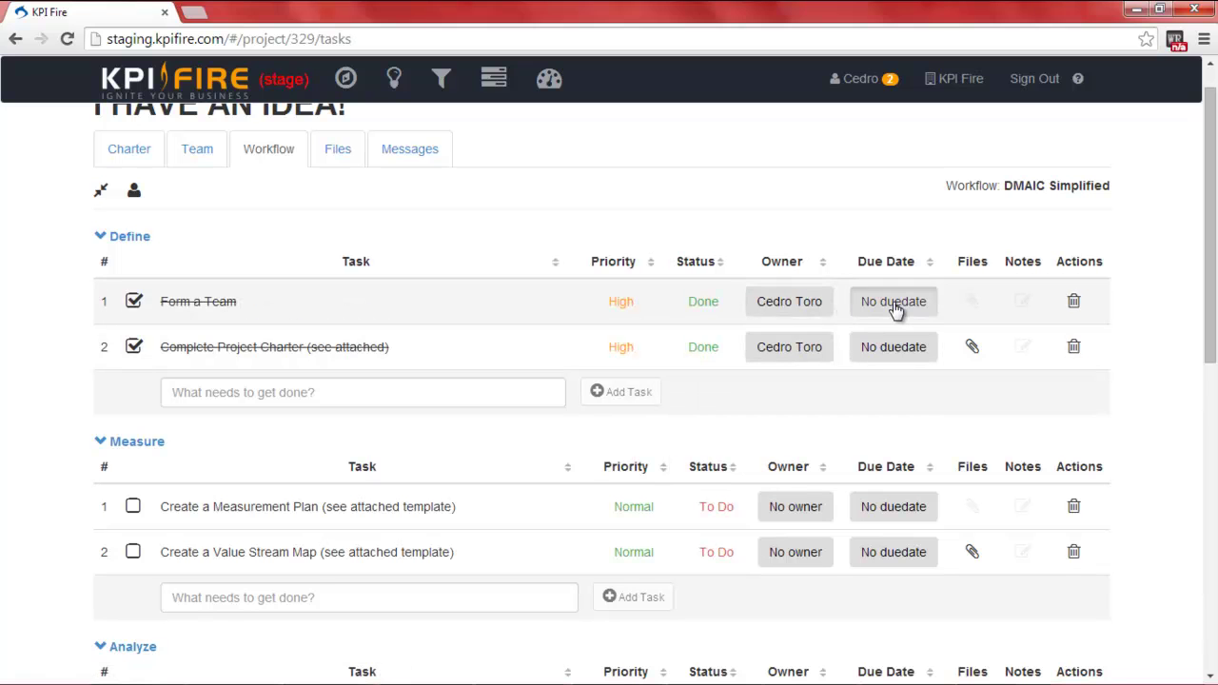
click(895, 303)
click(676, 274)
click(491, 407)
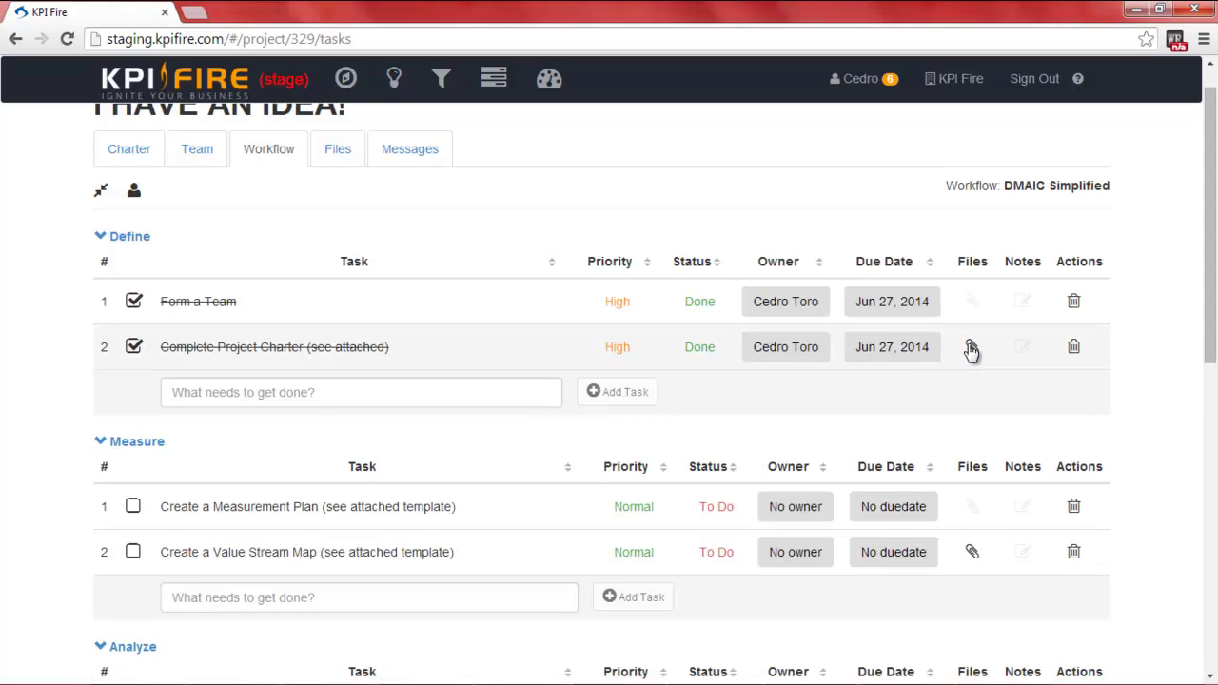
Review the template attached to the Create a Value Stream Map task and the project's file list
click(972, 552)
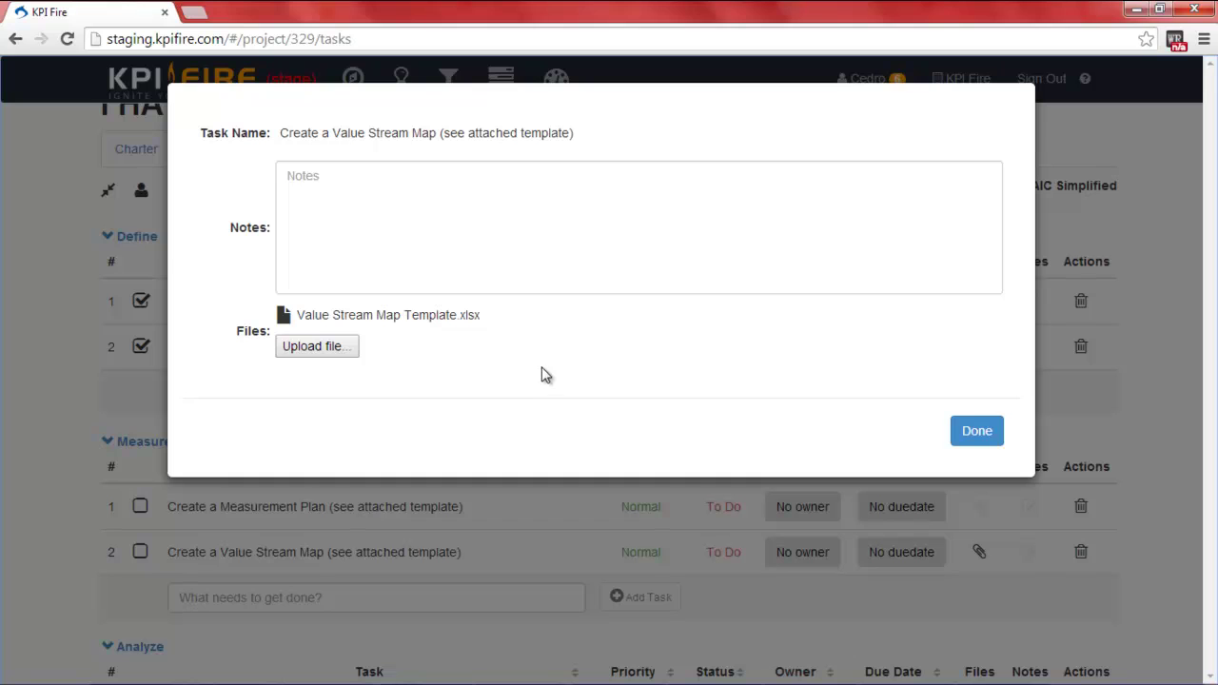
click(978, 431)
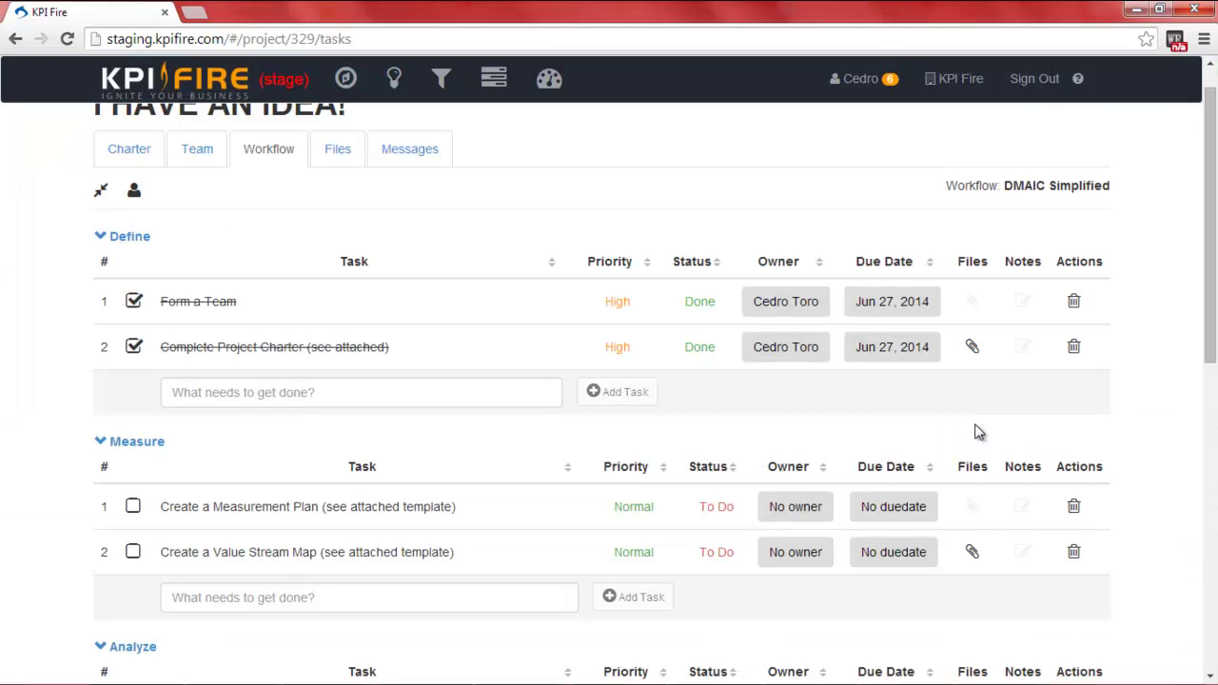
click(338, 149)
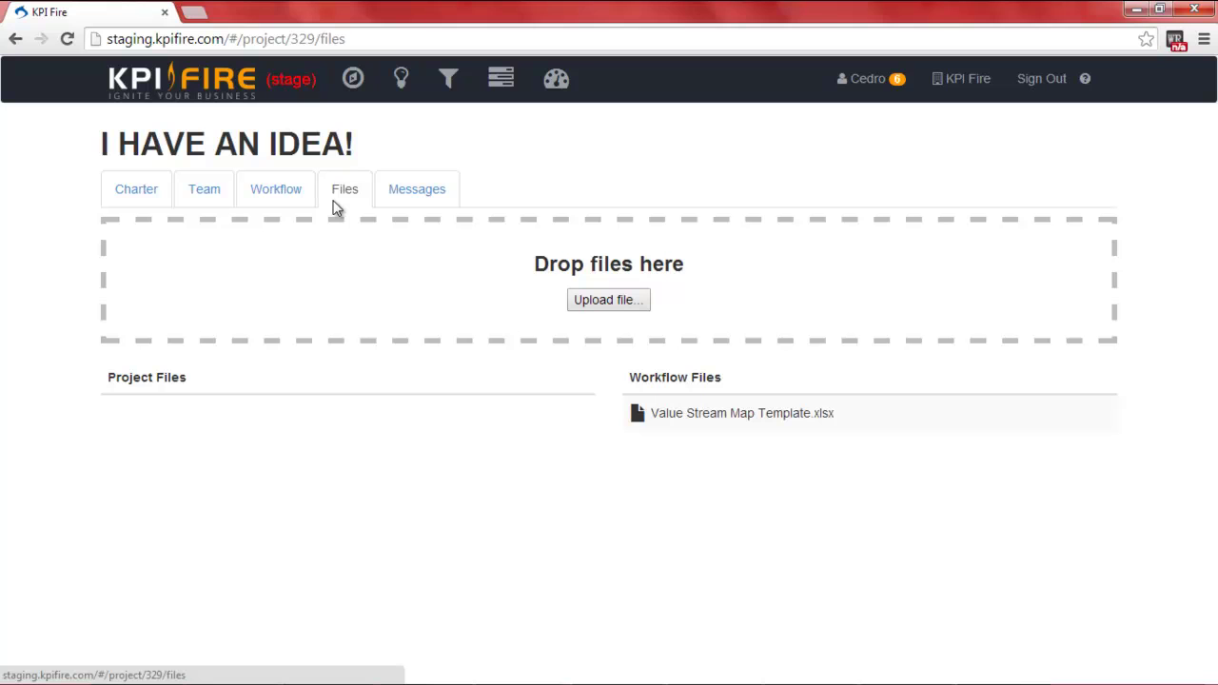
Send the project team the message "this is a message" and return to the charter
click(426, 196)
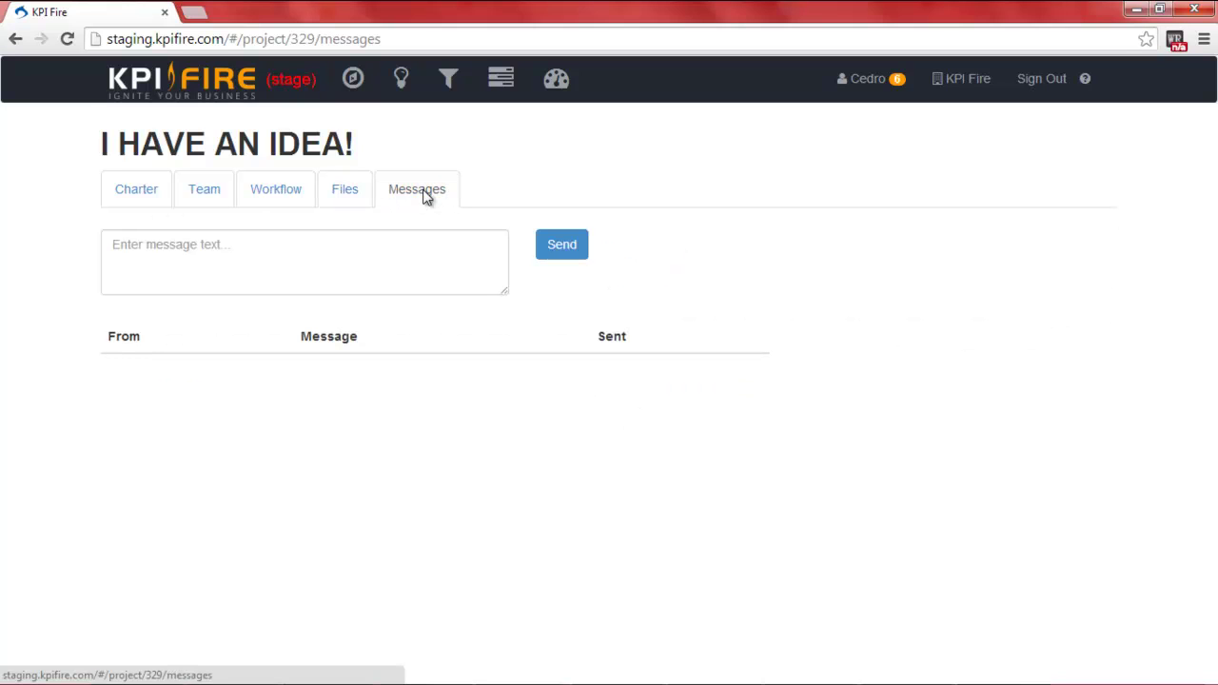
click(315, 257)
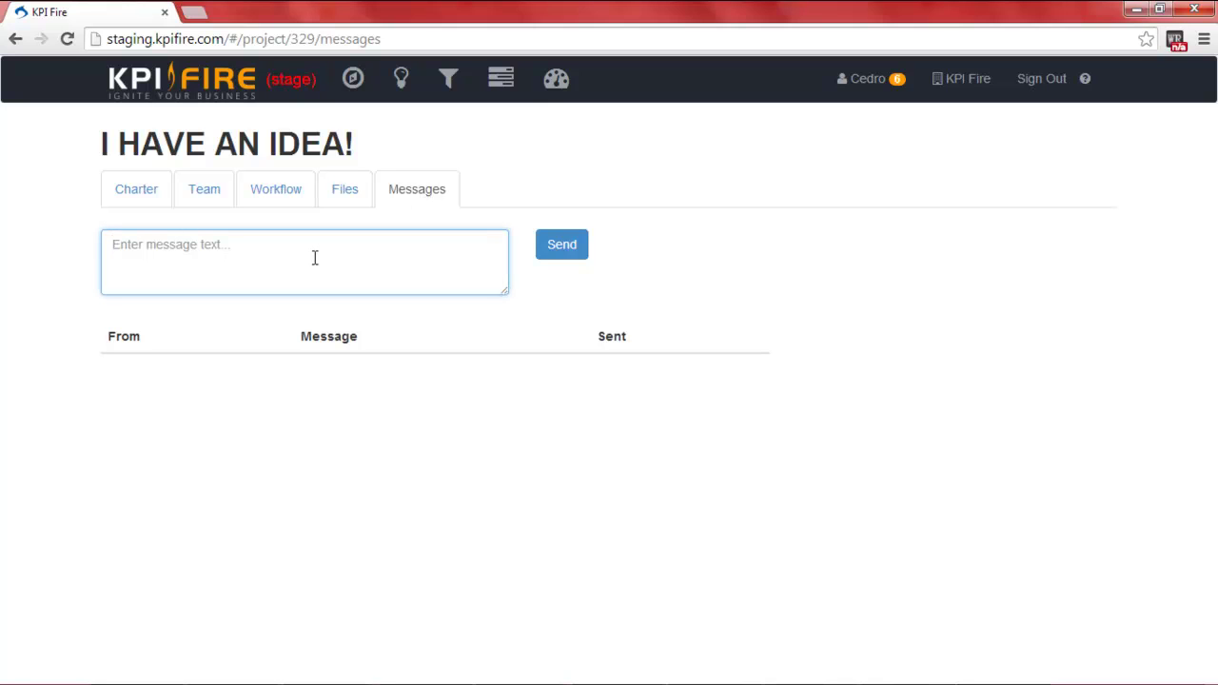
text(this is a message)
key(Return)
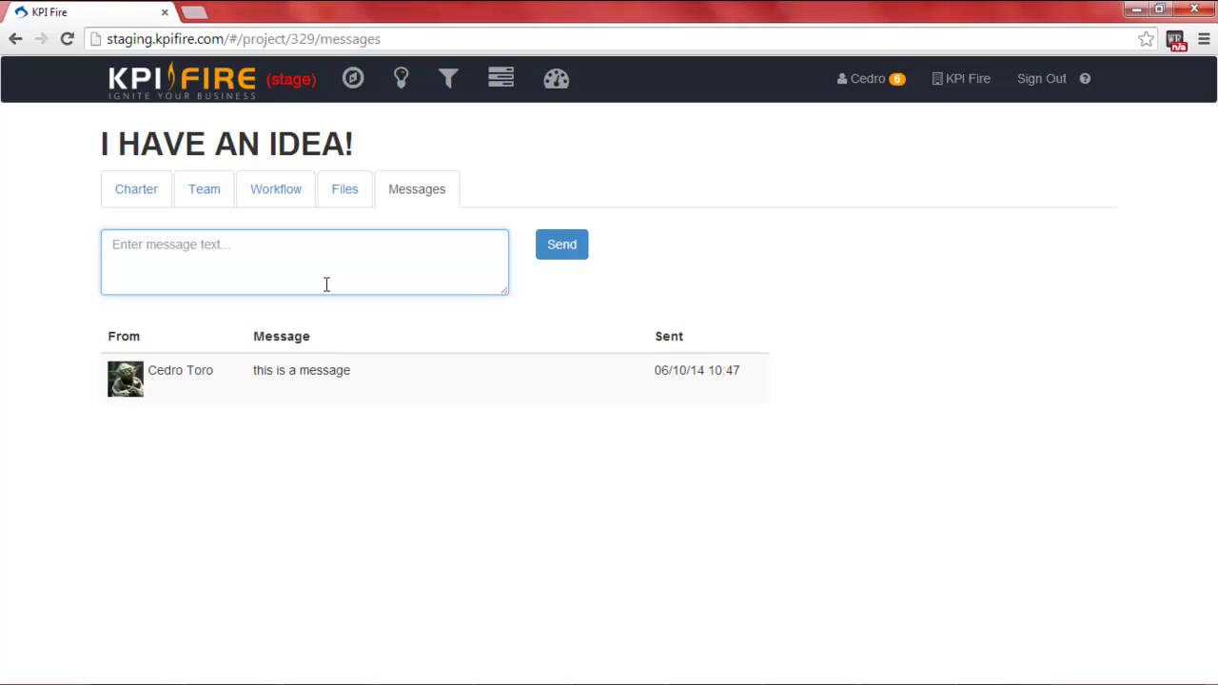
click(152, 202)
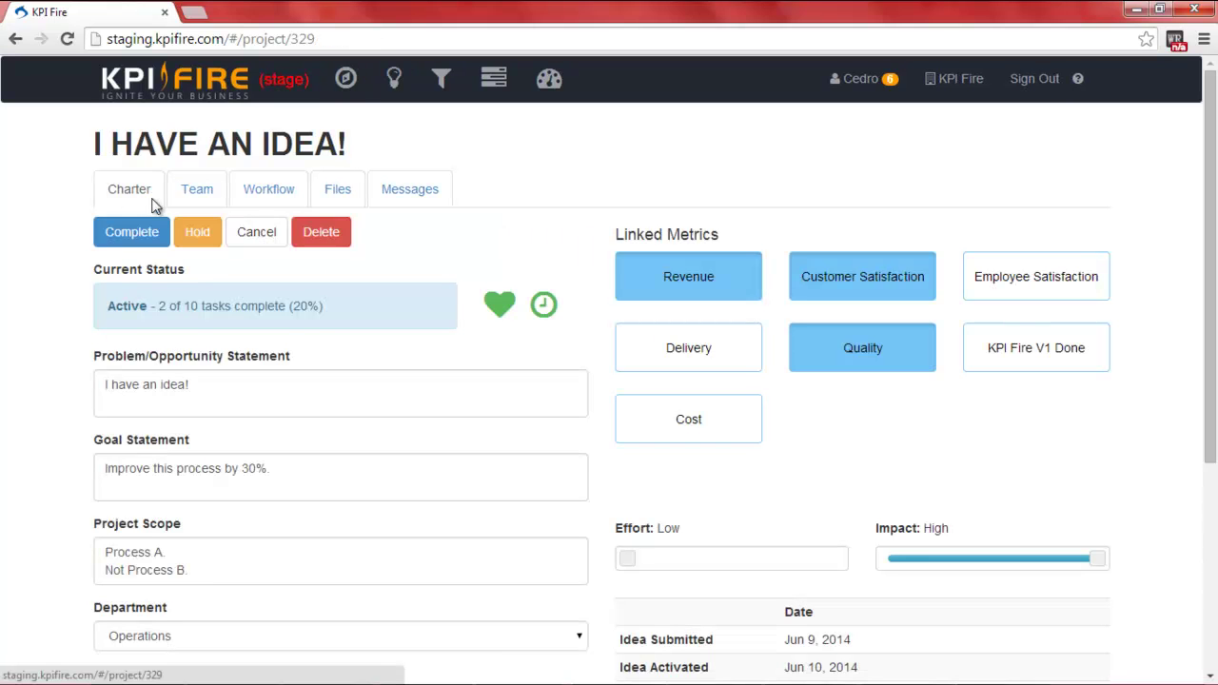